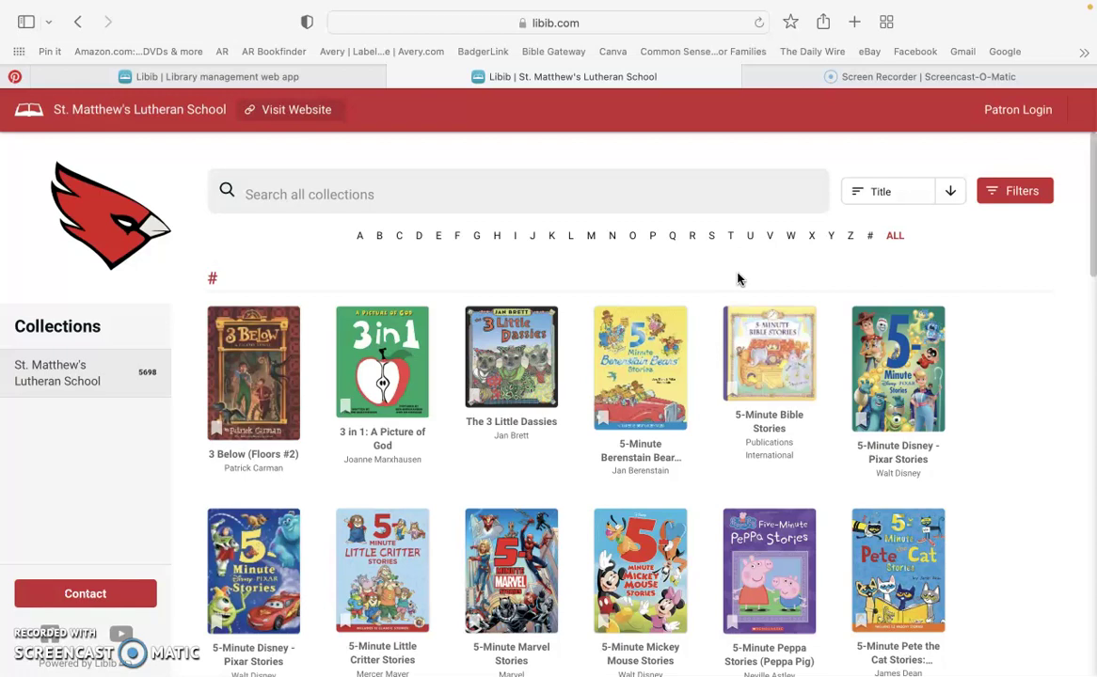
# Check the catalogue's full web address and dismiss the favourites list.
pyautogui.click(609, 23)
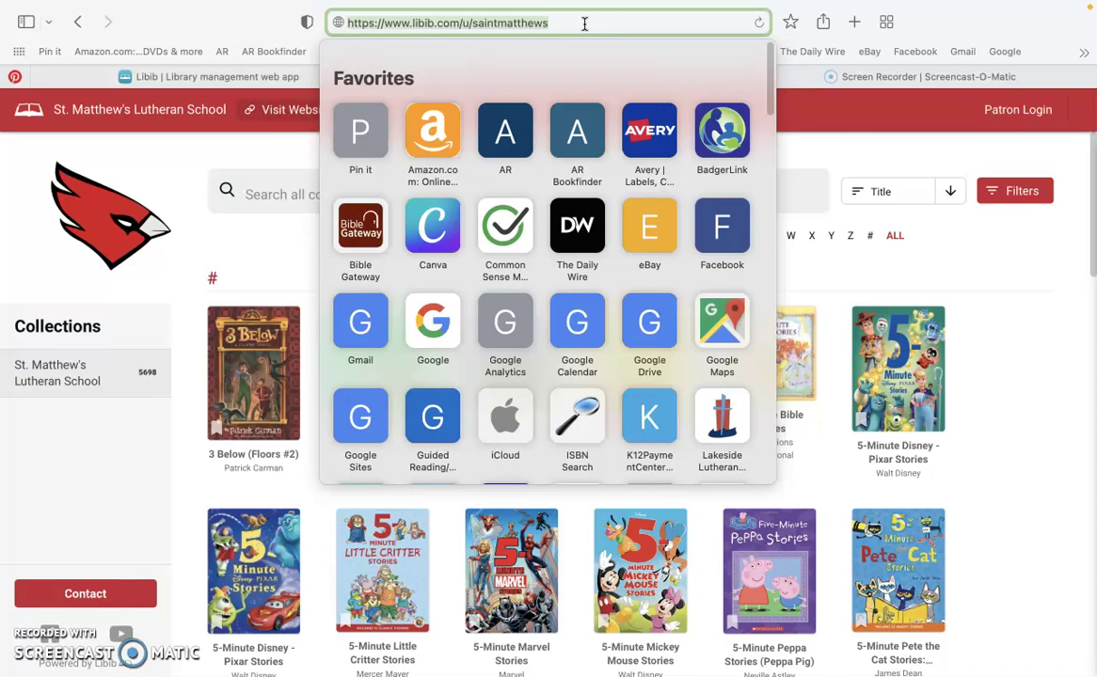
pyautogui.click(235, 25)
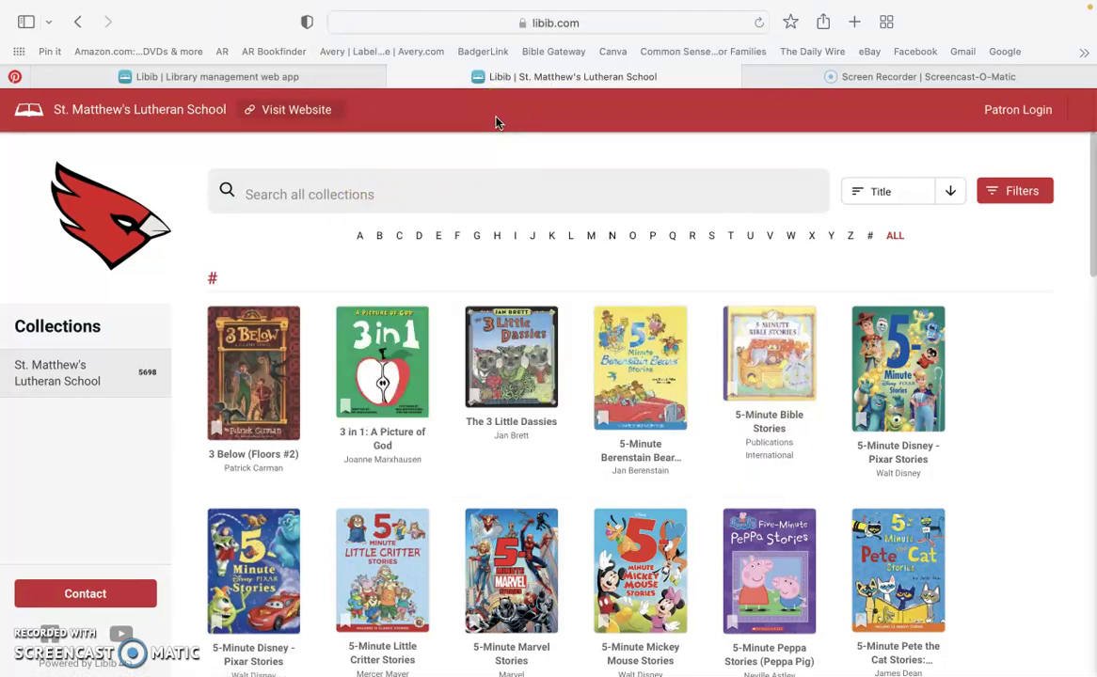
pyautogui.click(528, 120)
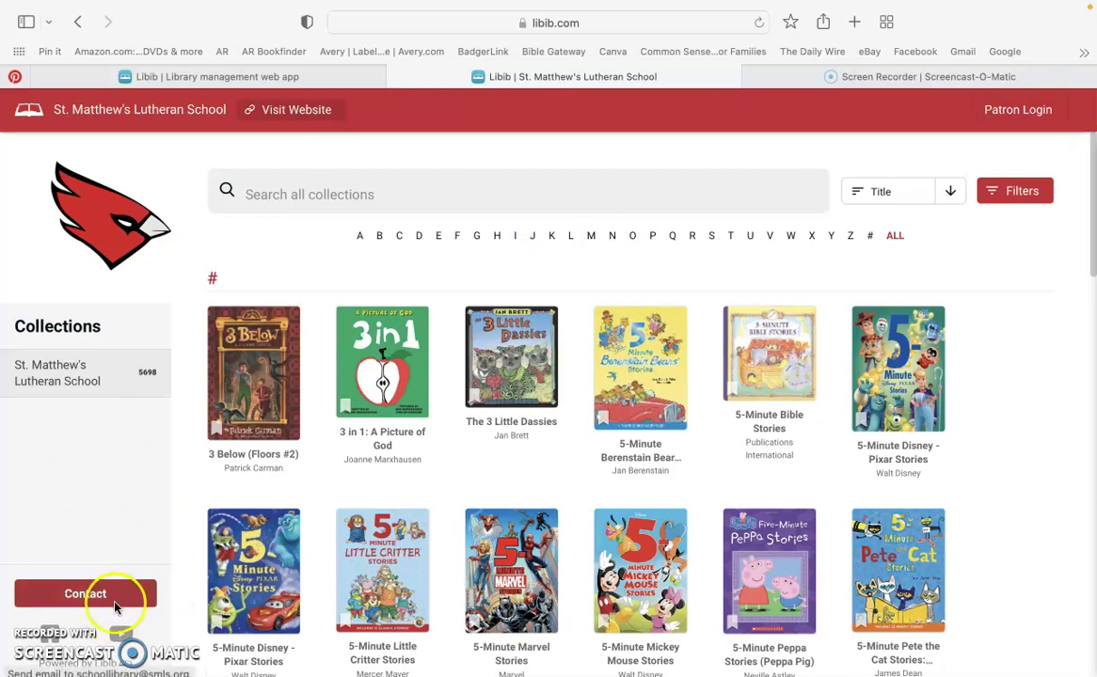
# Check the library's email address in a new message, discard it unsaved, and open Patron Login.
pyautogui.click(119, 602)
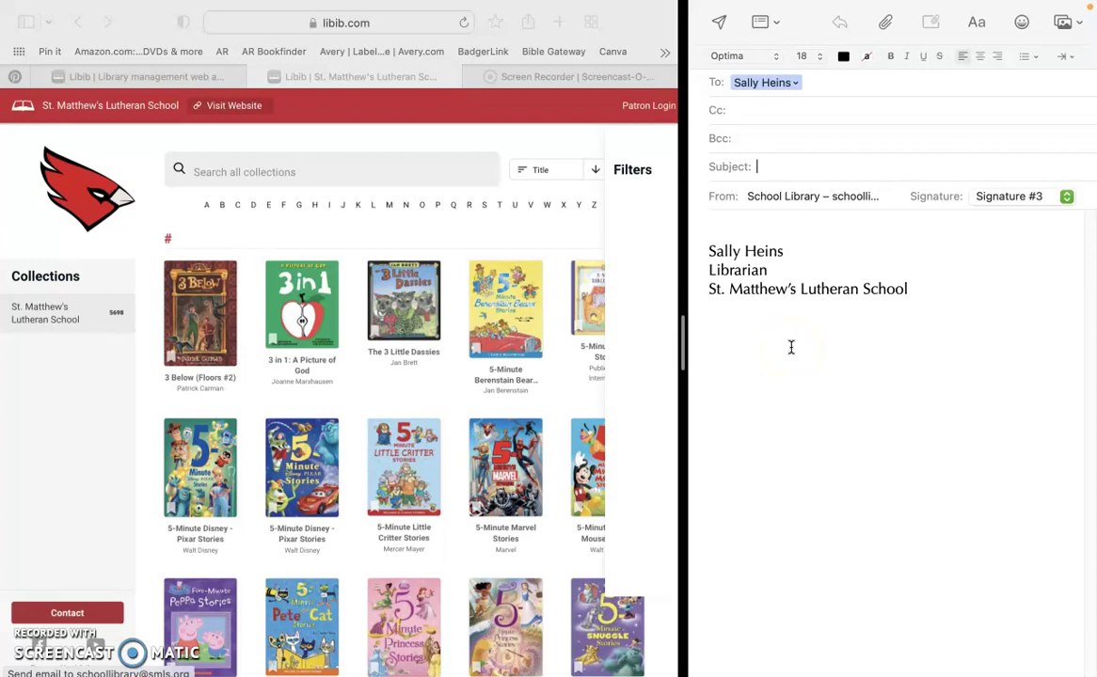
pyautogui.click(795, 83)
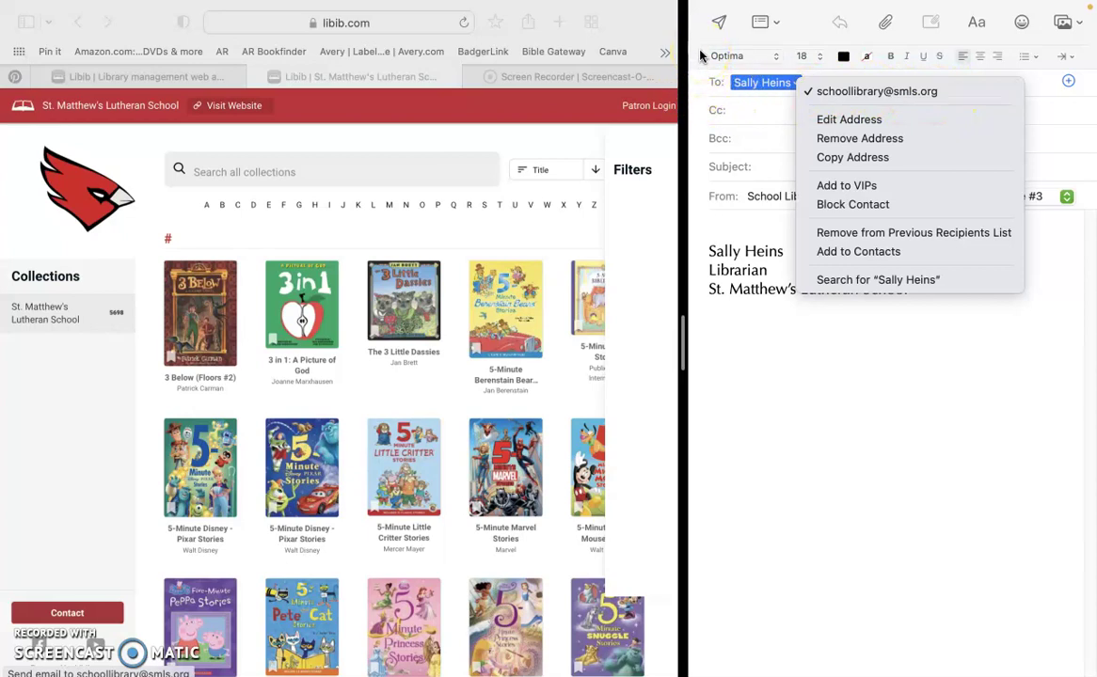
pyautogui.click(858, 93)
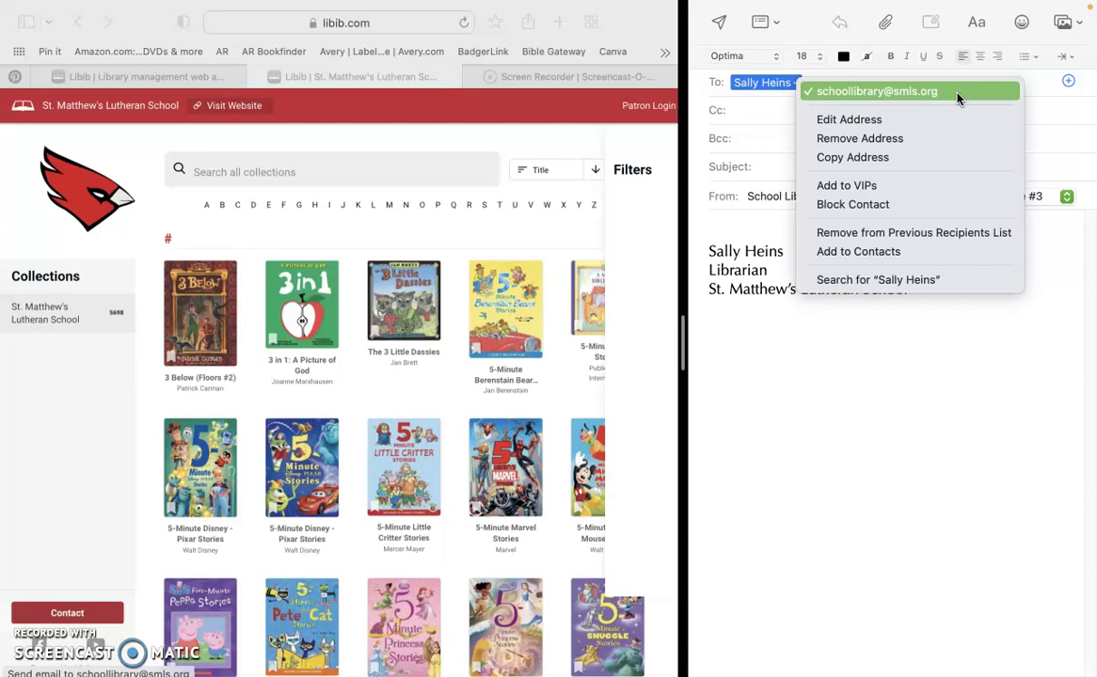
pyautogui.click(712, 26)
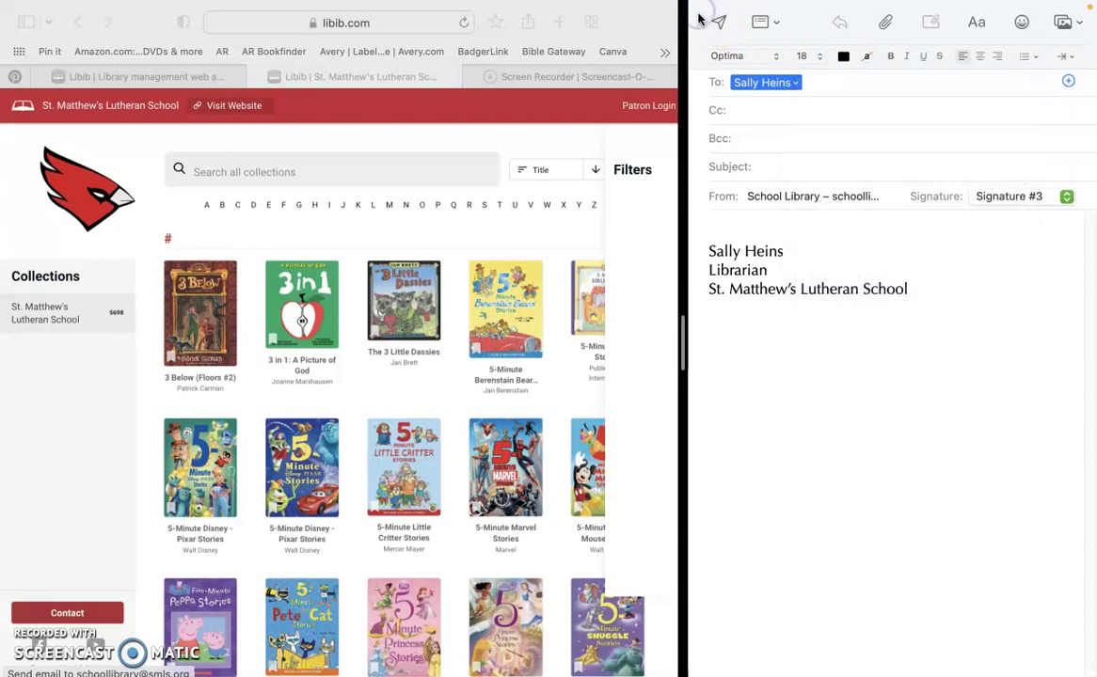
pyautogui.click(709, 43)
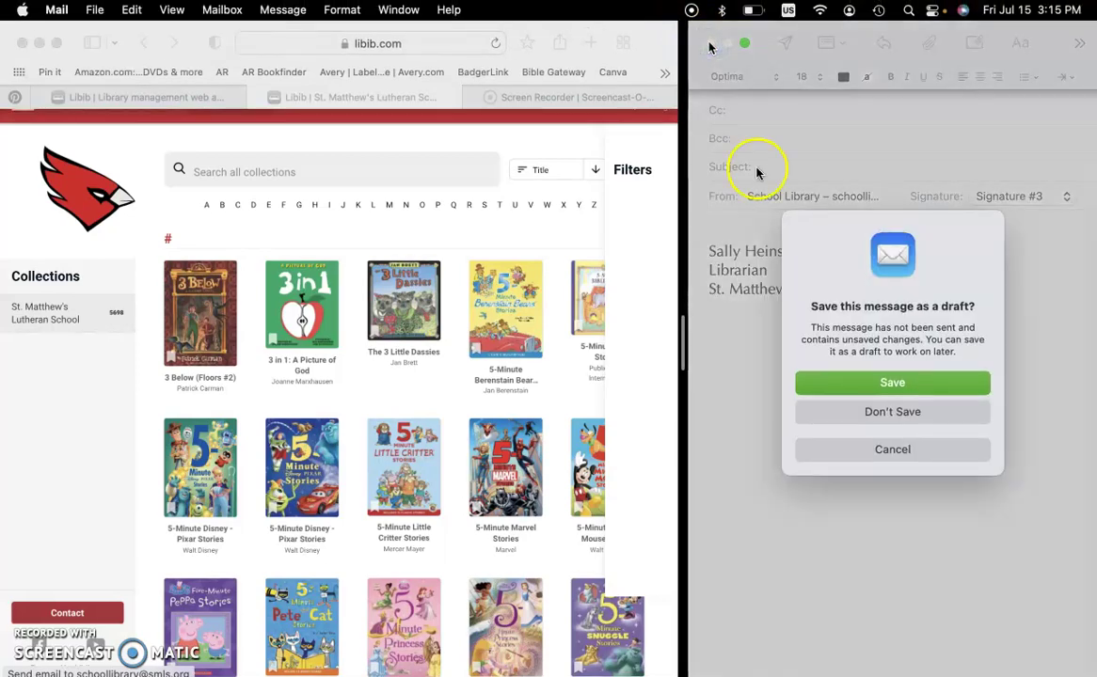
pyautogui.click(897, 413)
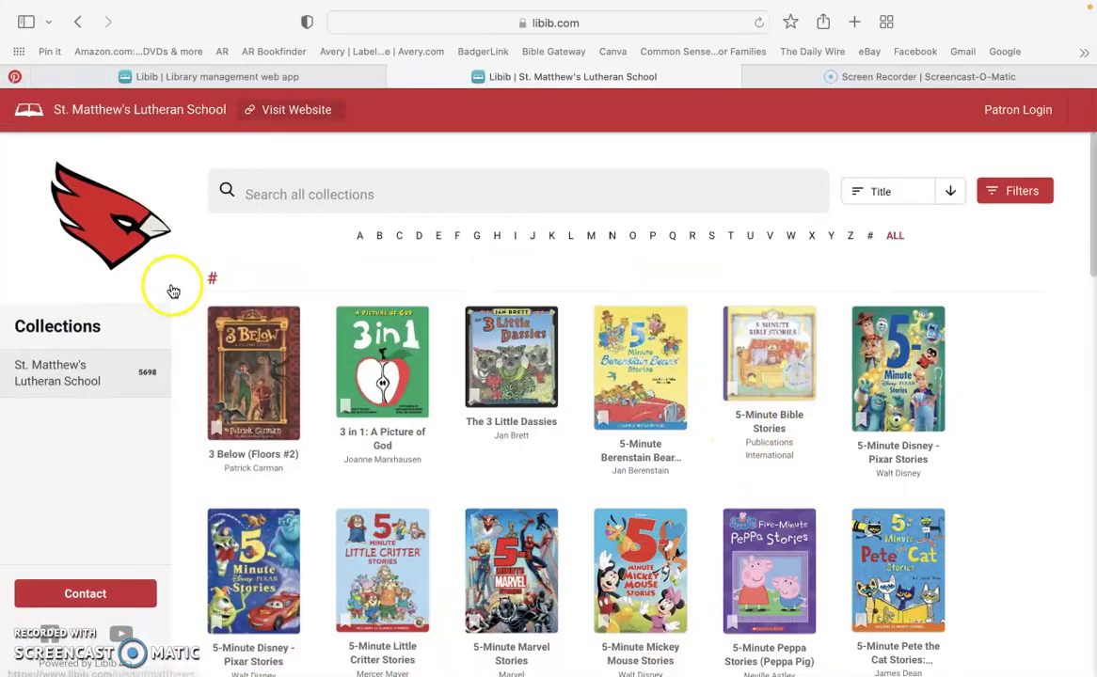
pyautogui.click(1016, 113)
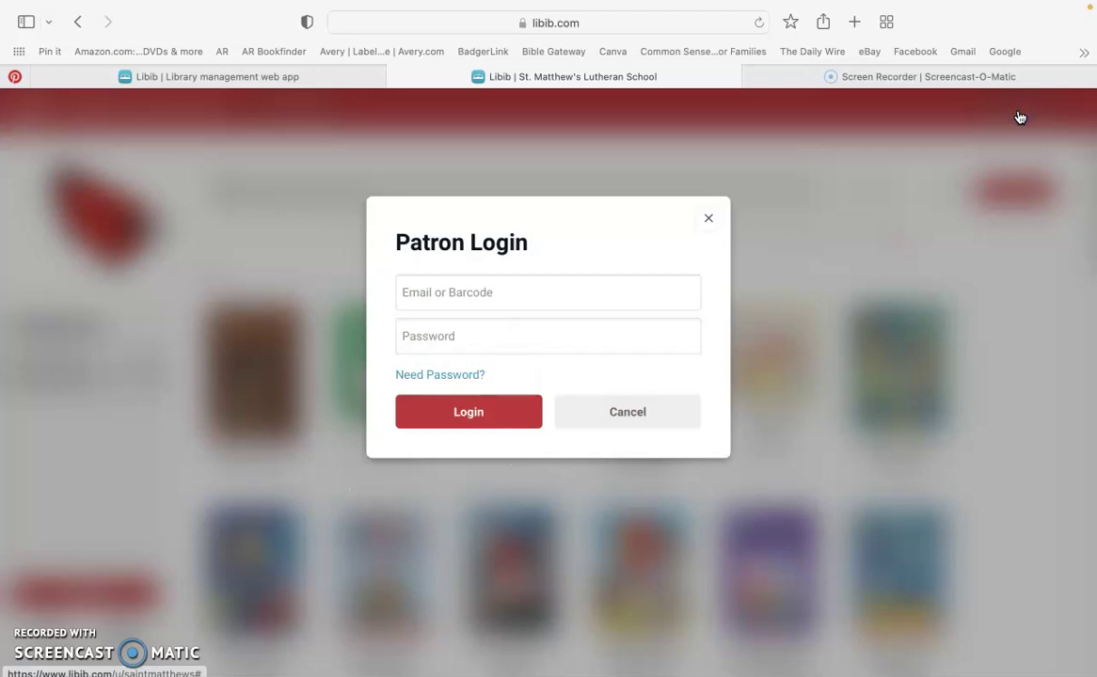
pyautogui.click(527, 281)
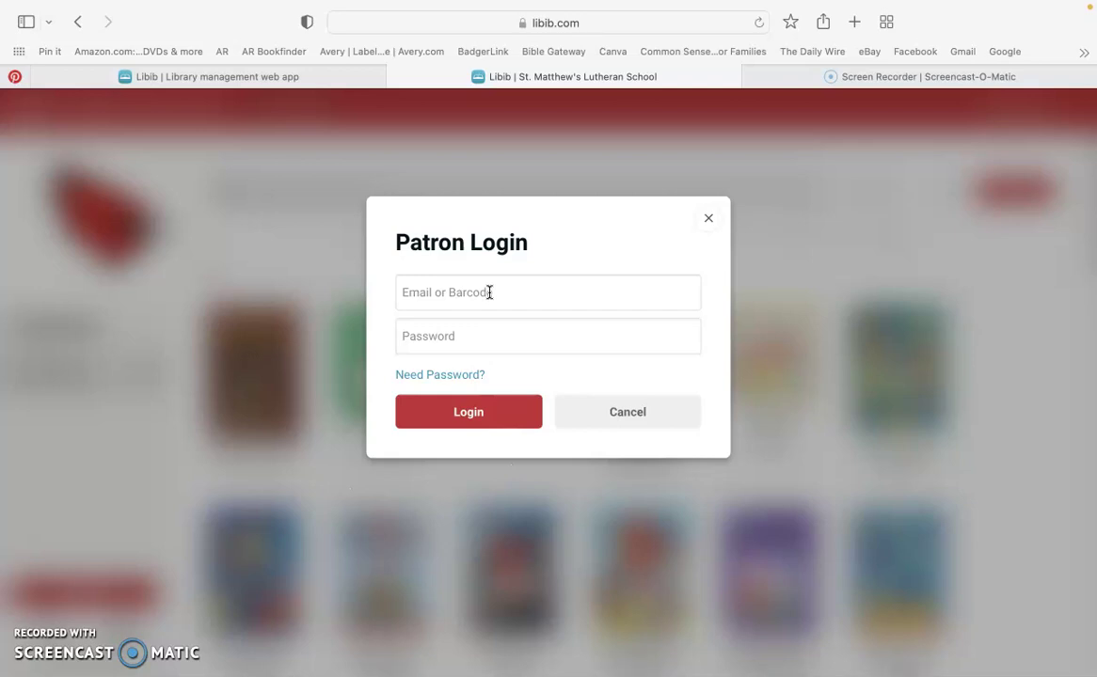
# Log in with the student patron's email address and account password.
pyautogui.click(489, 293)
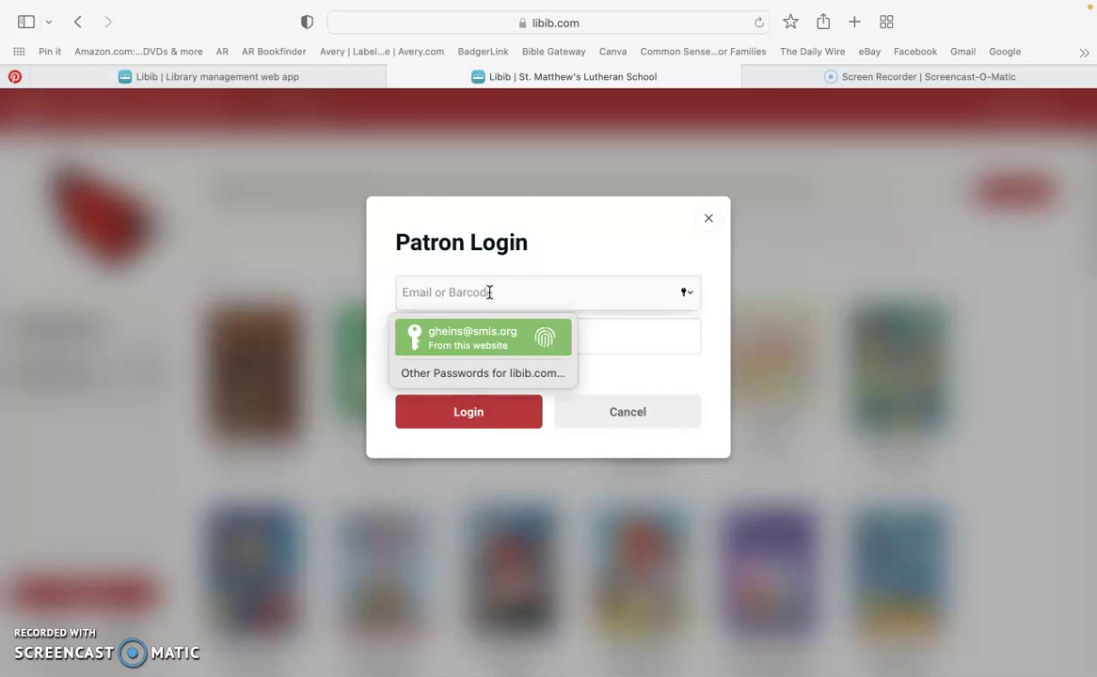
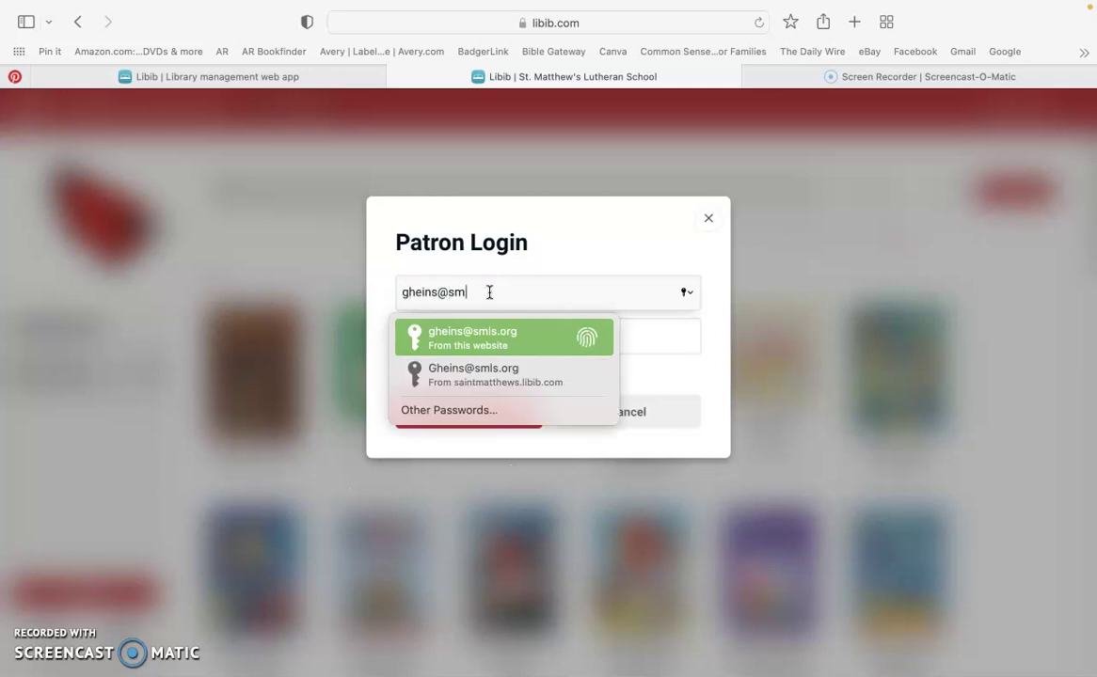
pyautogui.press('Tab')
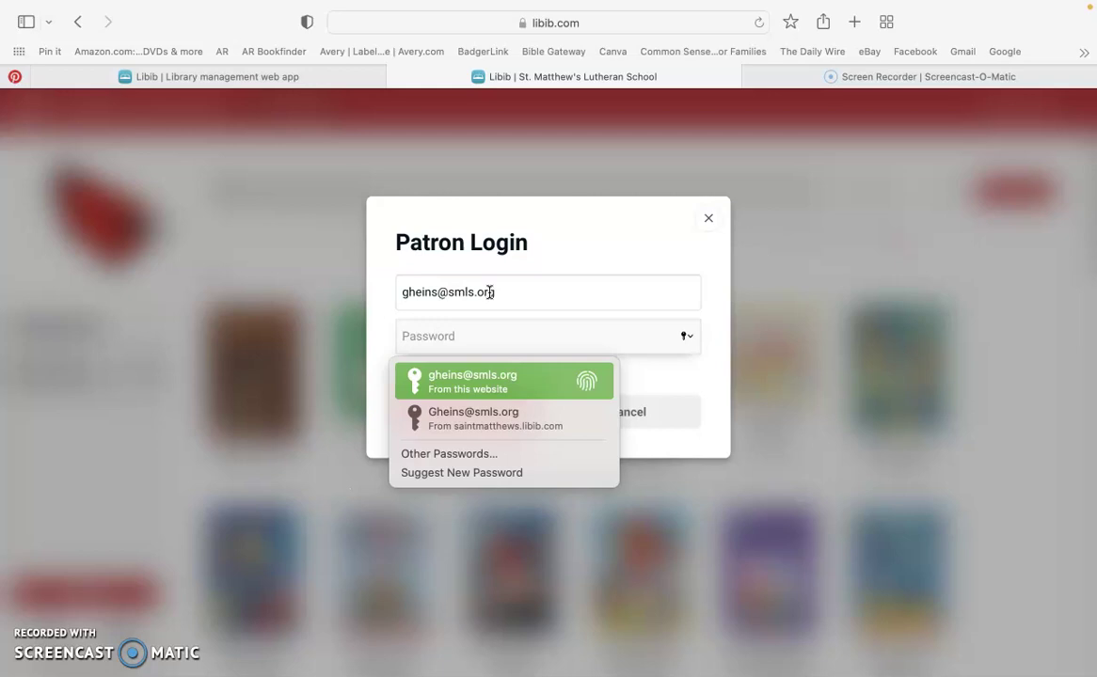
pyautogui.write('••••••••')
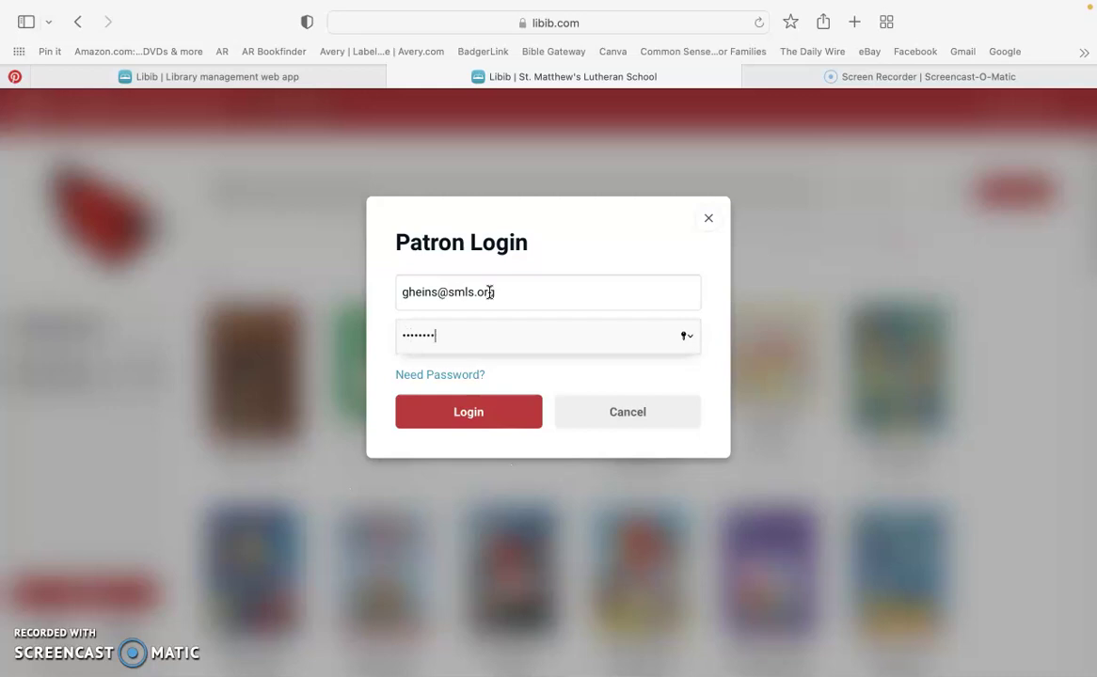
pyautogui.click(516, 416)
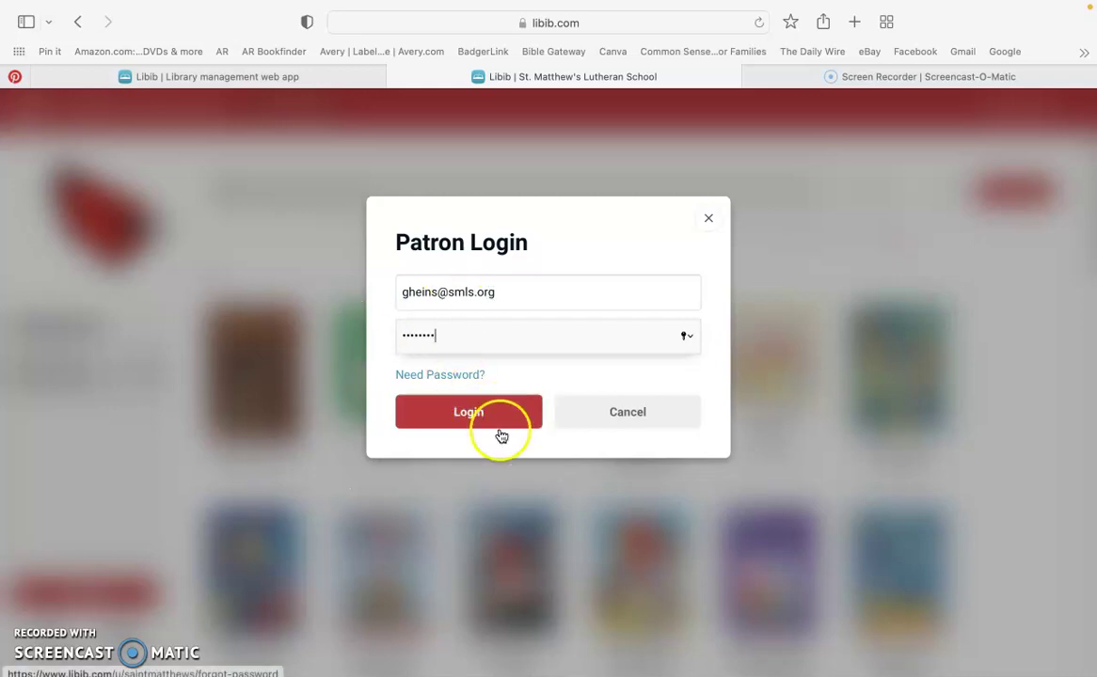
pyautogui.click(499, 423)
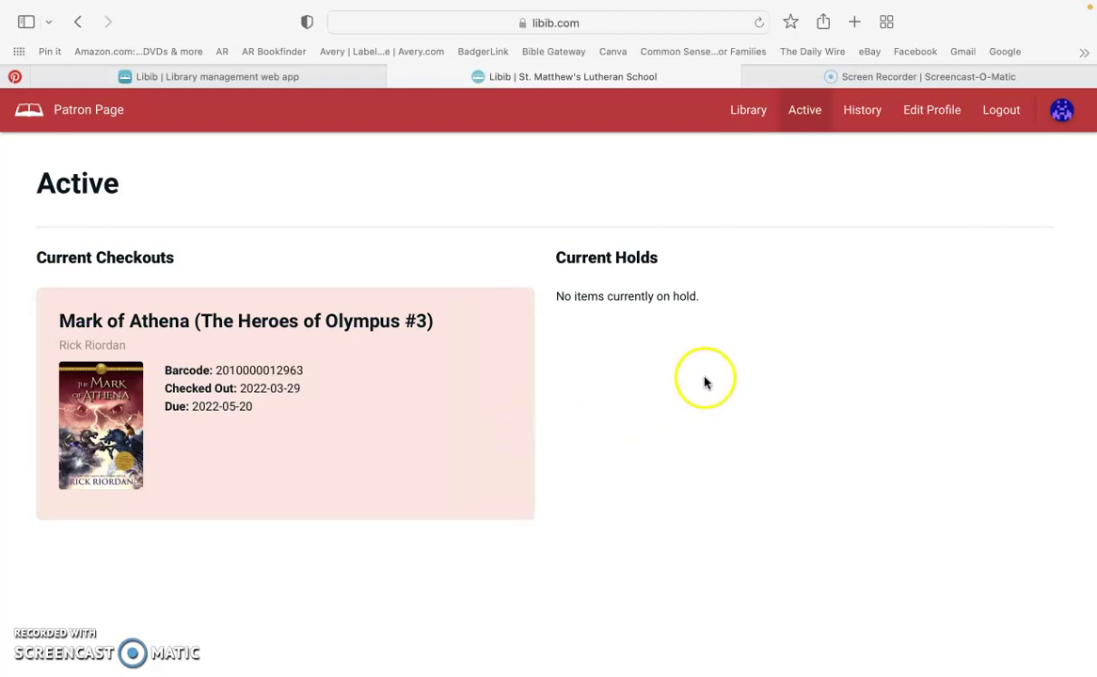
# Go to Edit Profile from the Patron Page navigation bar.
pyautogui.click(931, 111)
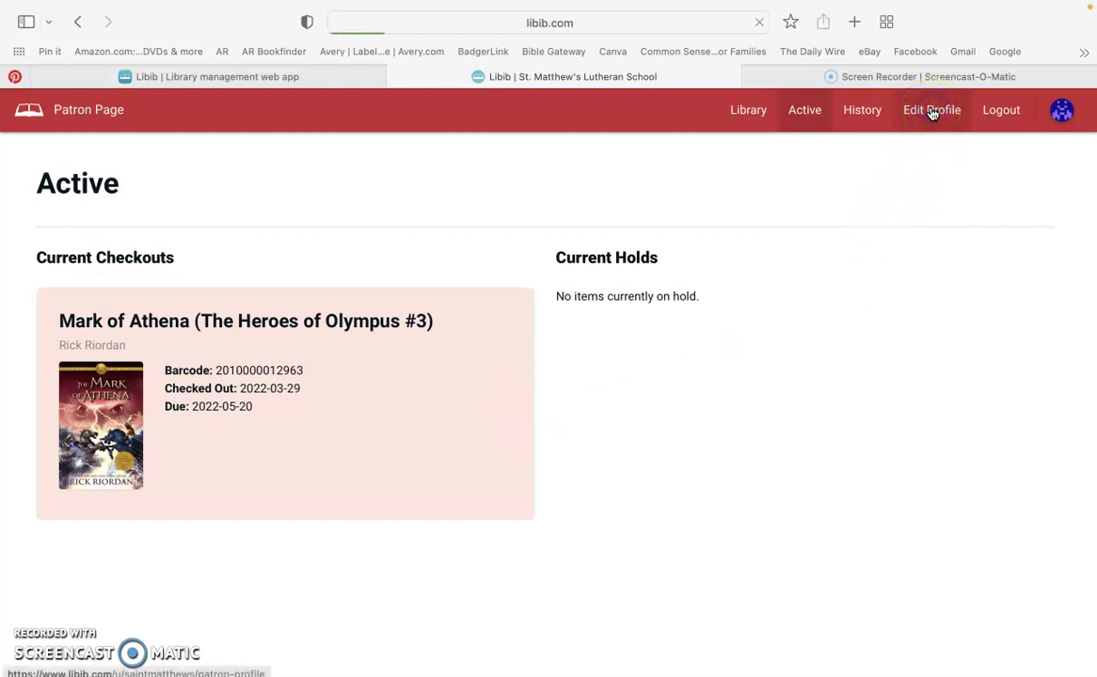
pyautogui.click(593, 166)
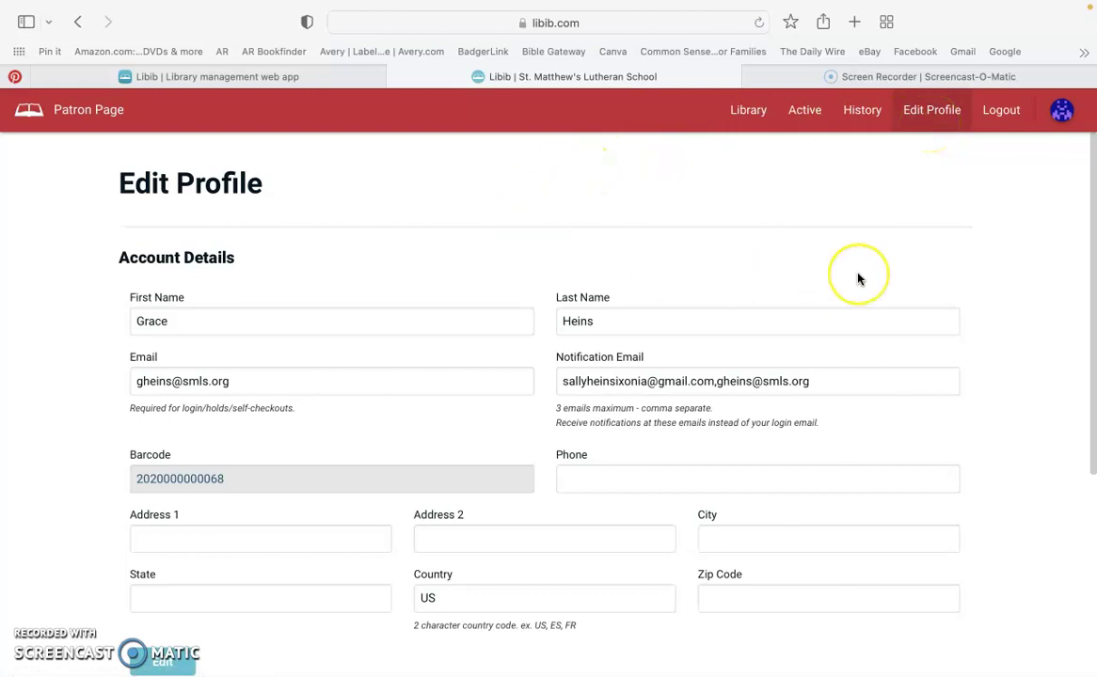
pyautogui.scroll(-1, 858, 279)
pyautogui.scroll(-2, 858, 279)
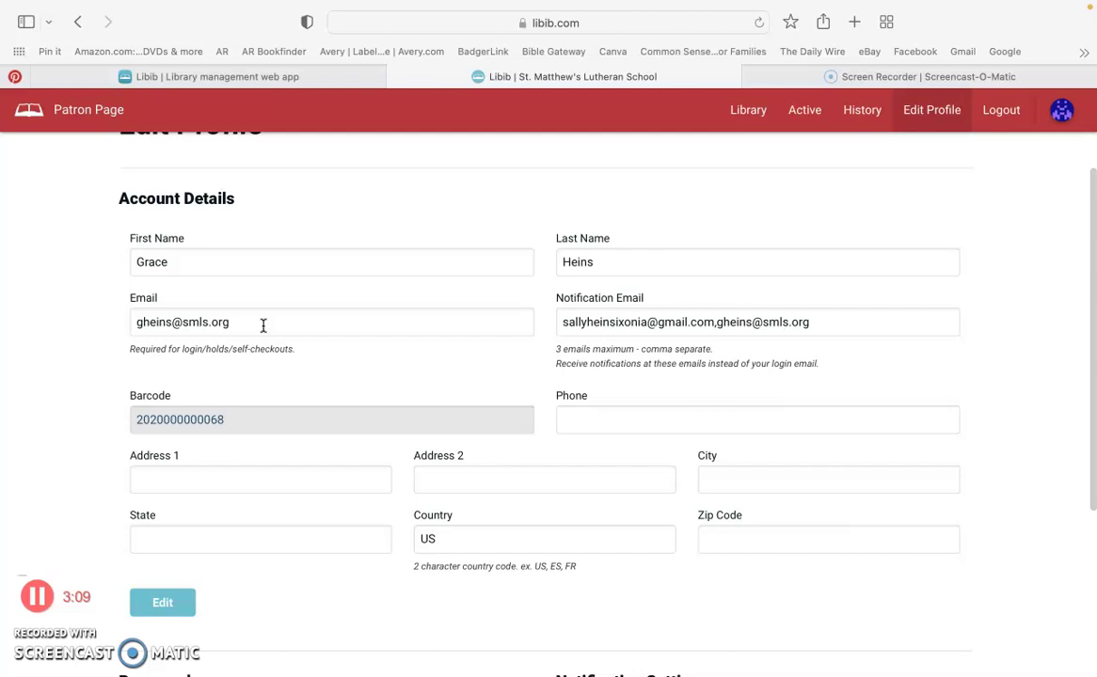
pyautogui.click(139, 323)
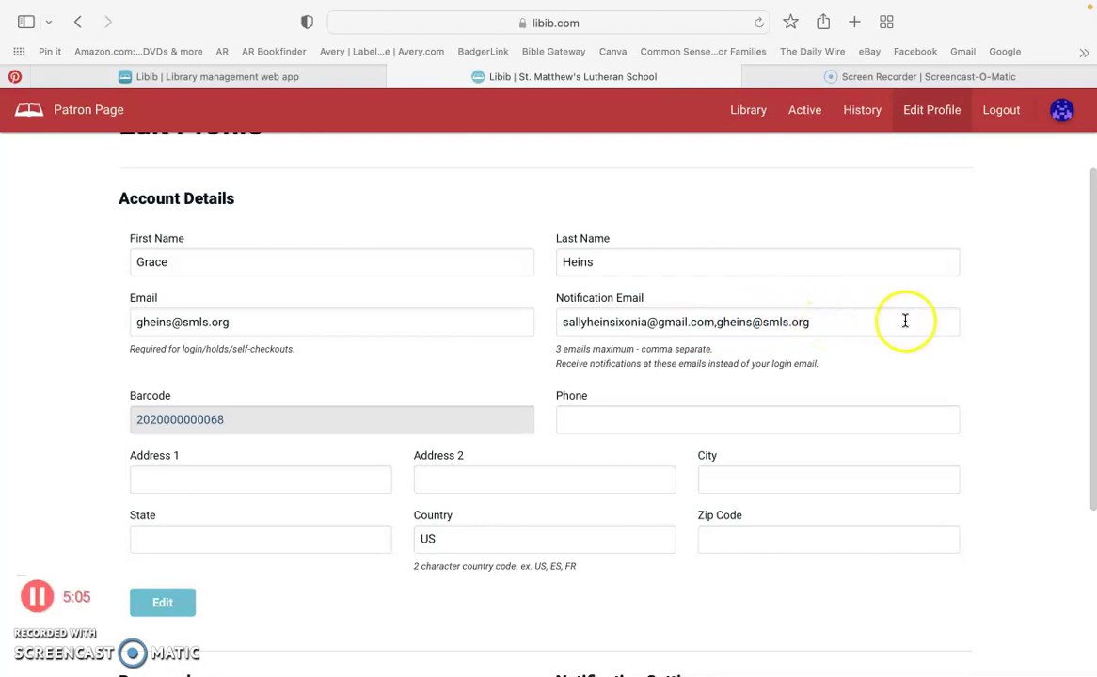
# Save the Account Details with both notification emails using the Edit button.
pyautogui.scroll(-1, 904, 323)
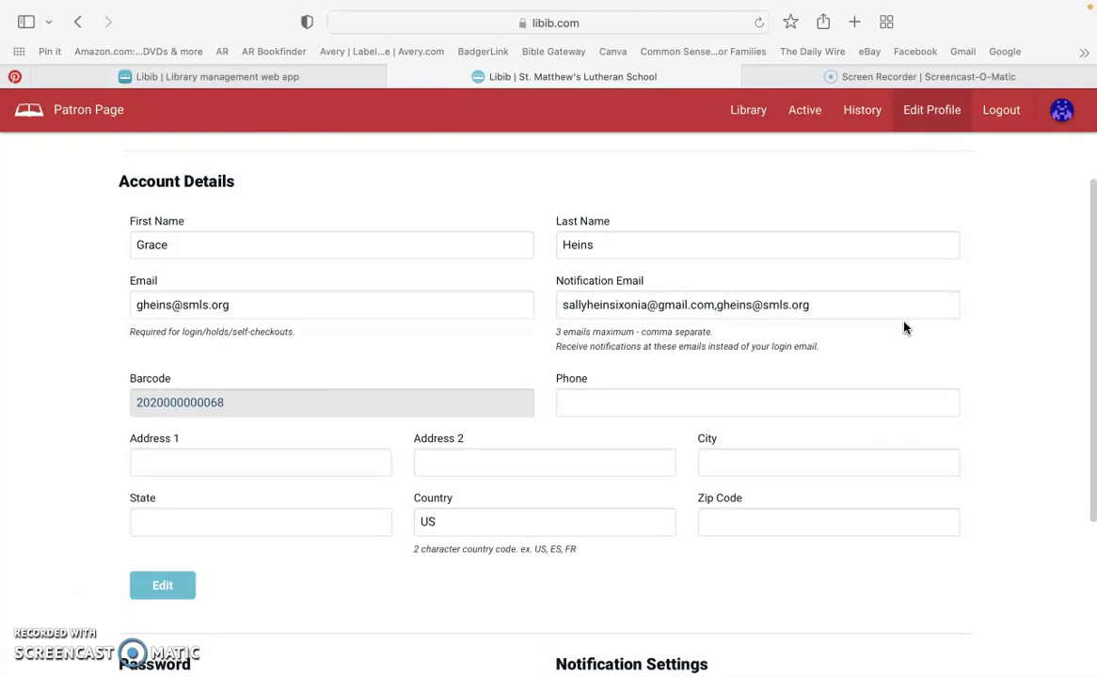
pyautogui.scroll(-4, 904, 326)
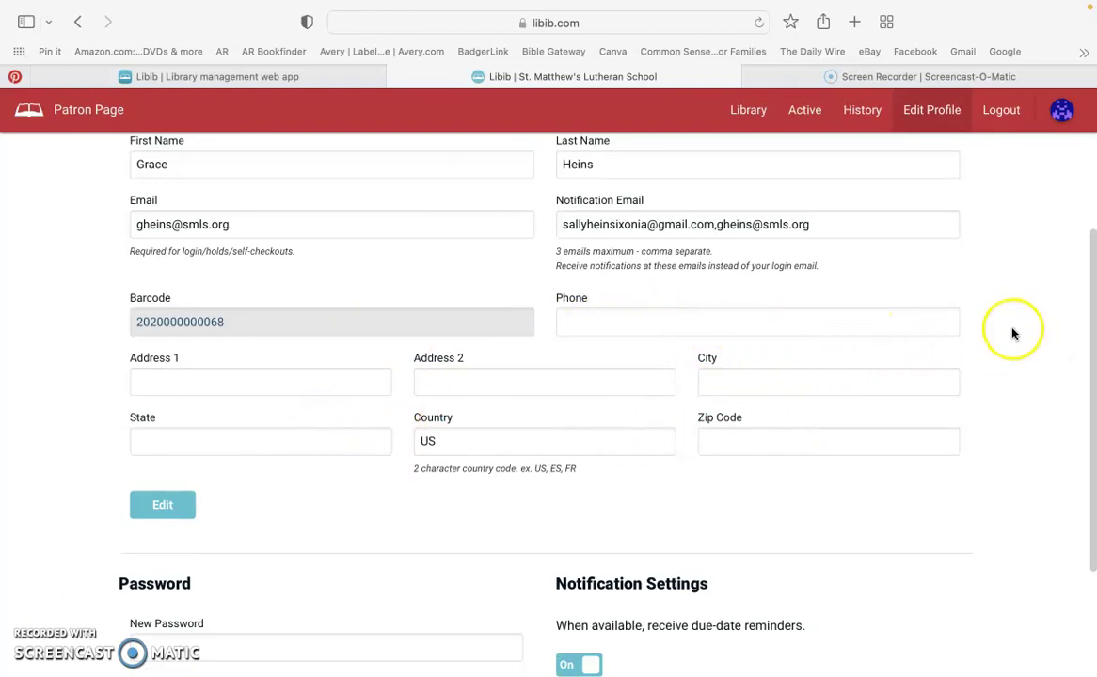
pyautogui.scroll(-6, 997, 331)
pyautogui.scroll(10, 1009, 333)
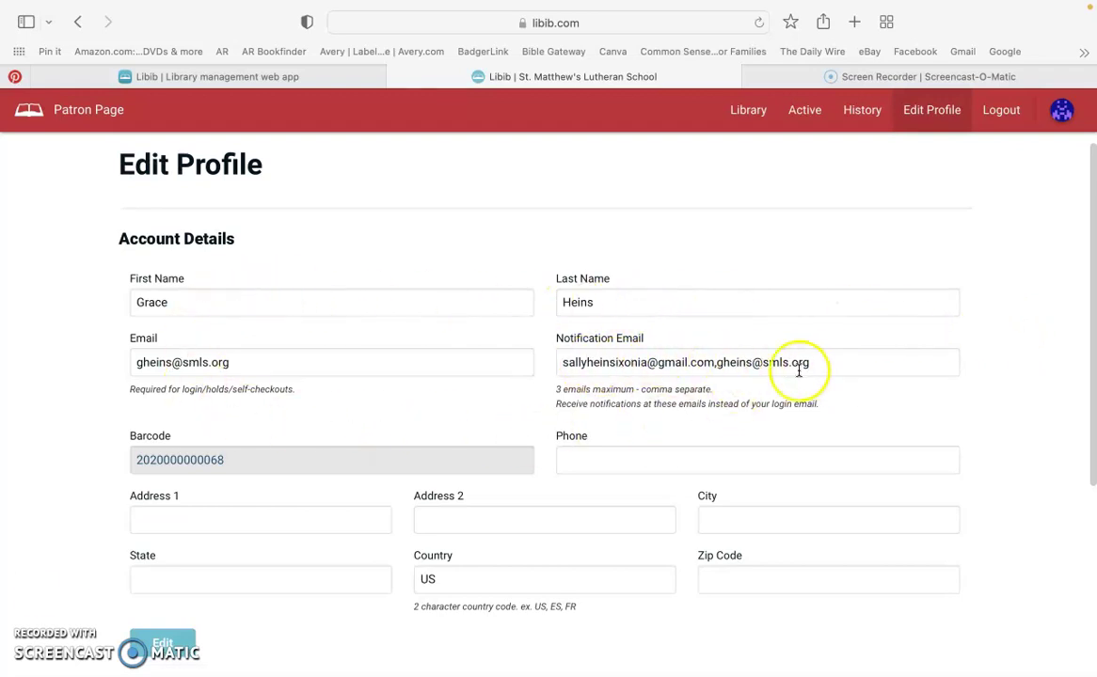
pyautogui.scroll(-5, 861, 339)
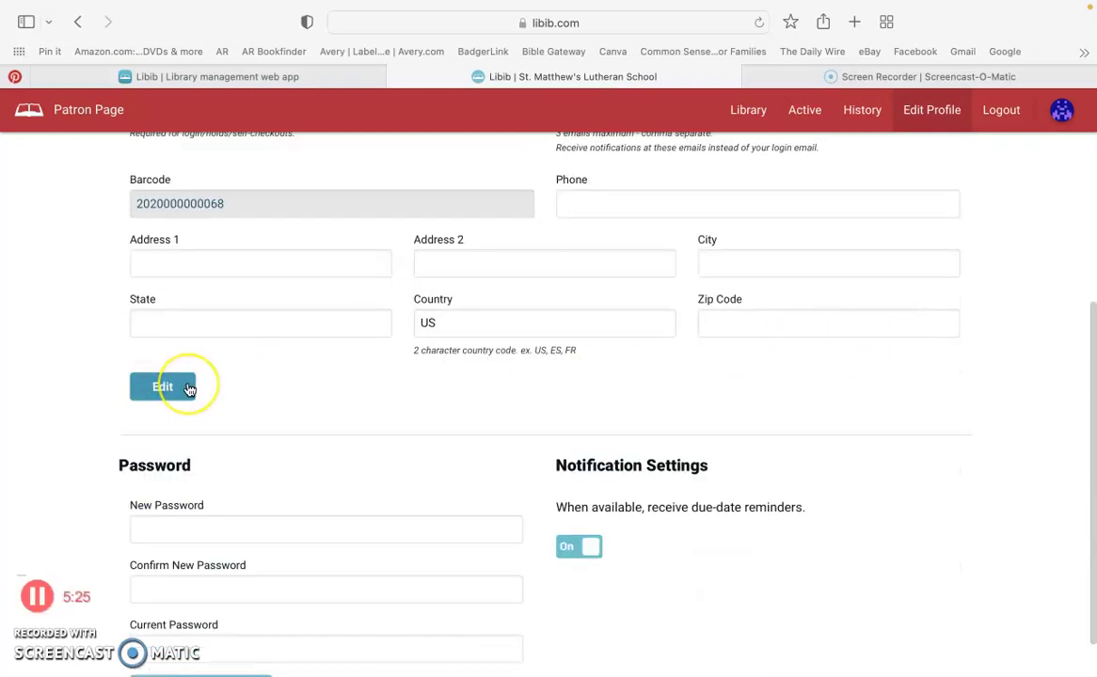
pyautogui.click(188, 389)
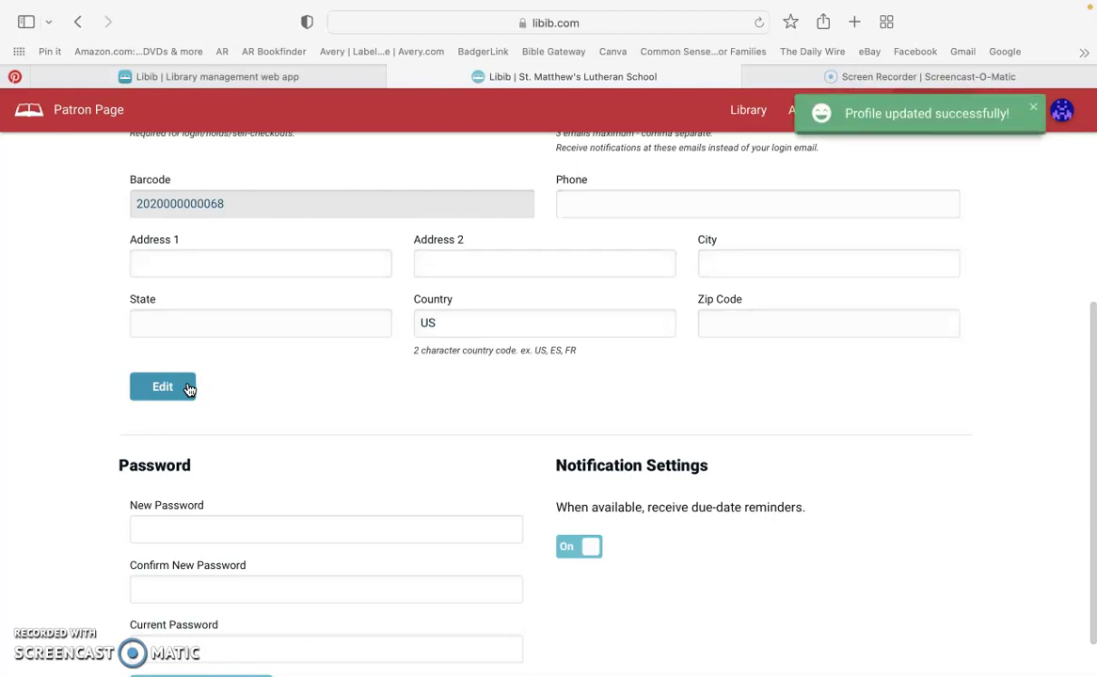
pyautogui.scroll(-2, 1029, 256)
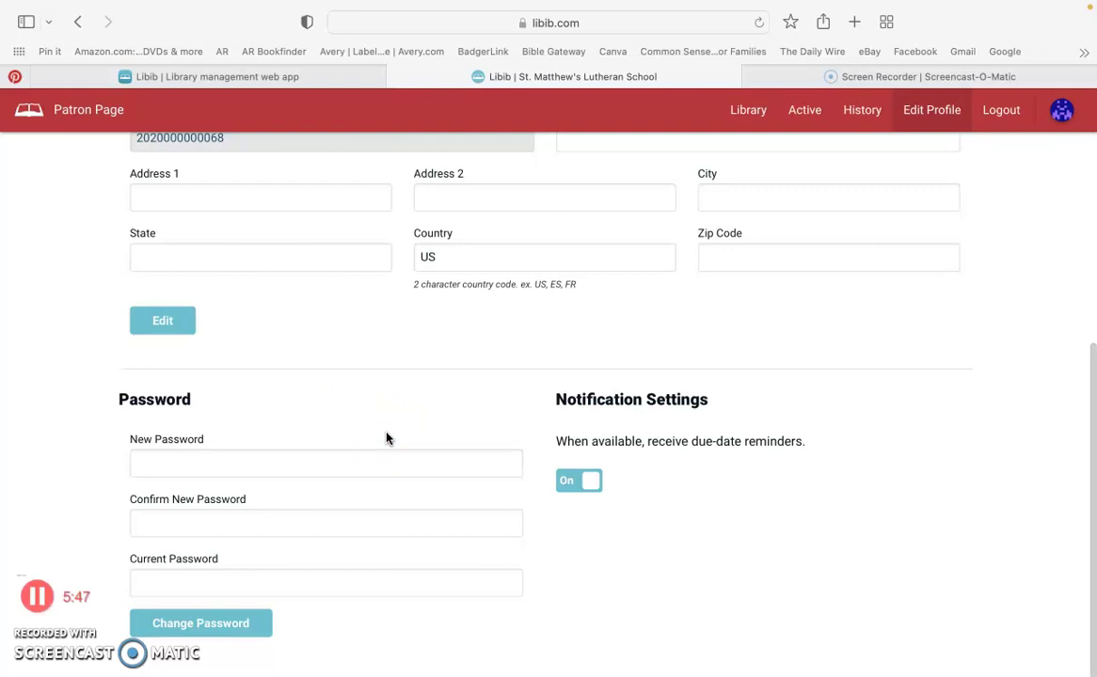
# Enter a new password, confirm it, and supply the current password.
pyautogui.click(280, 583)
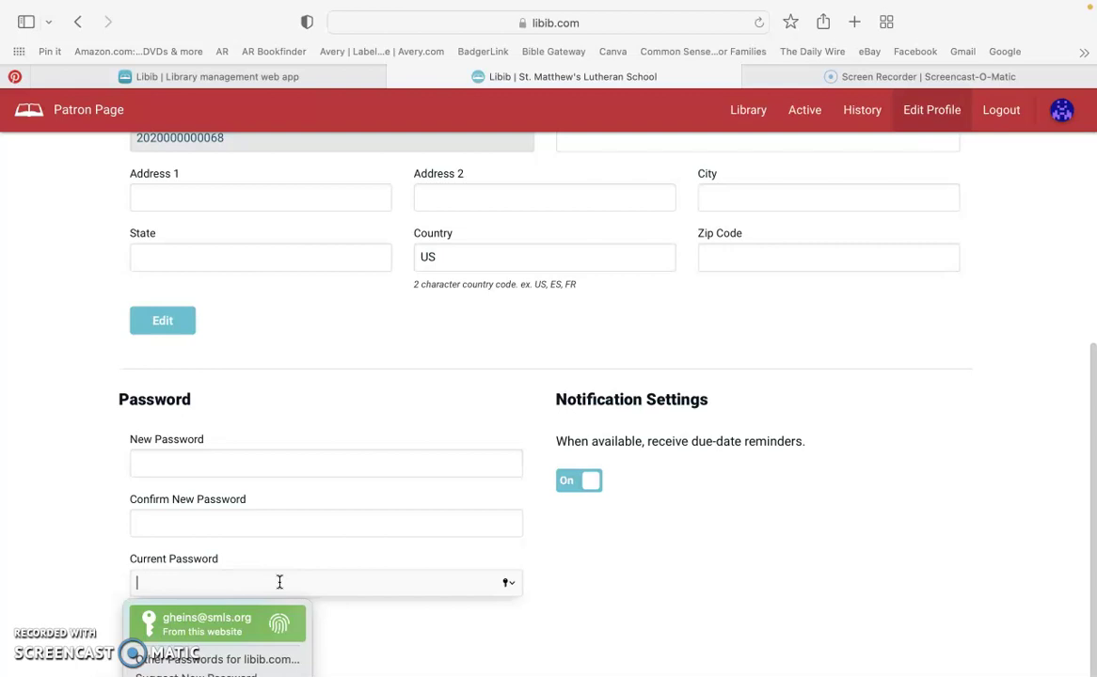
pyautogui.click(213, 463)
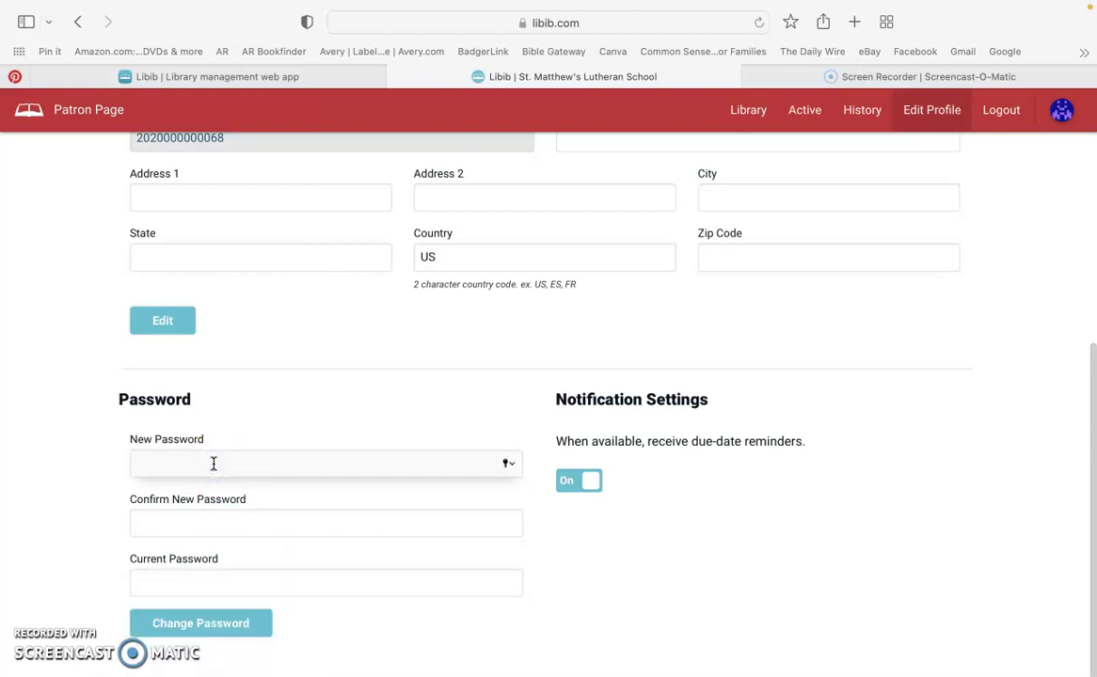
pyautogui.write('*******')
pyautogui.press('Tab')
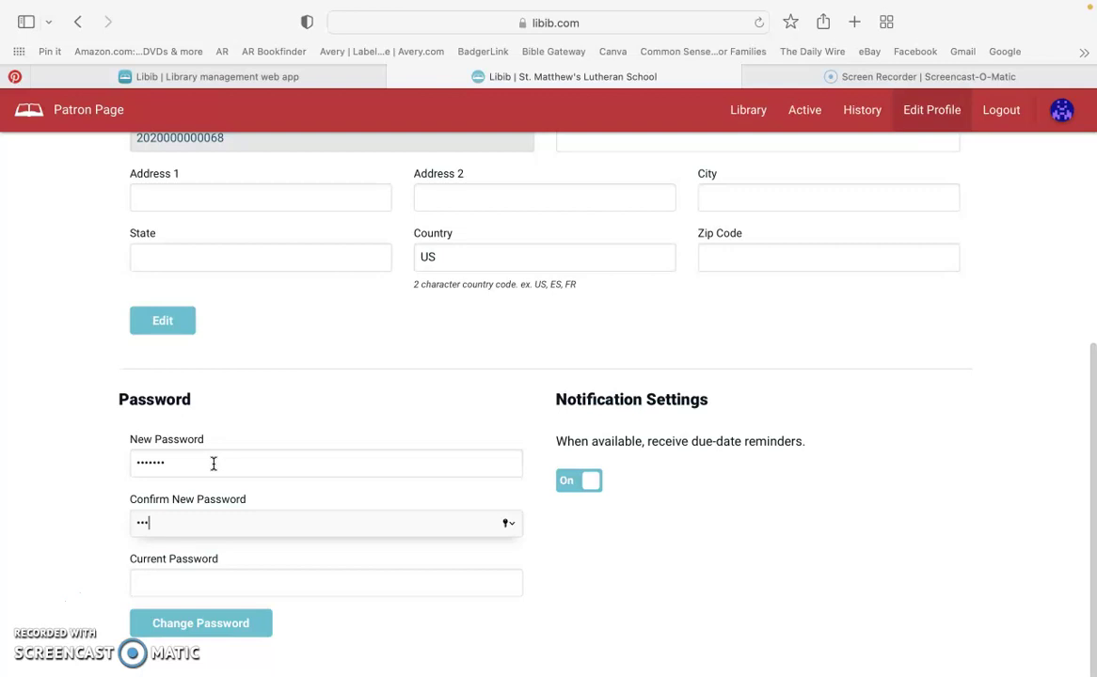
pyautogui.write('*******')
pyautogui.press('Tab')
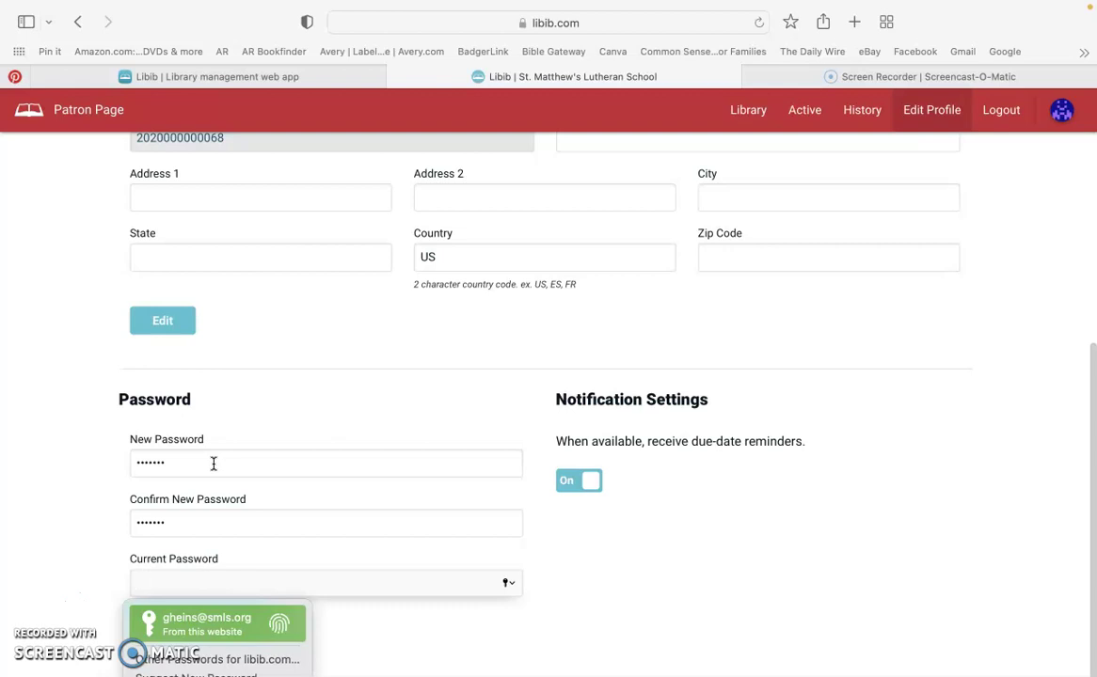
pyautogui.write('*****')
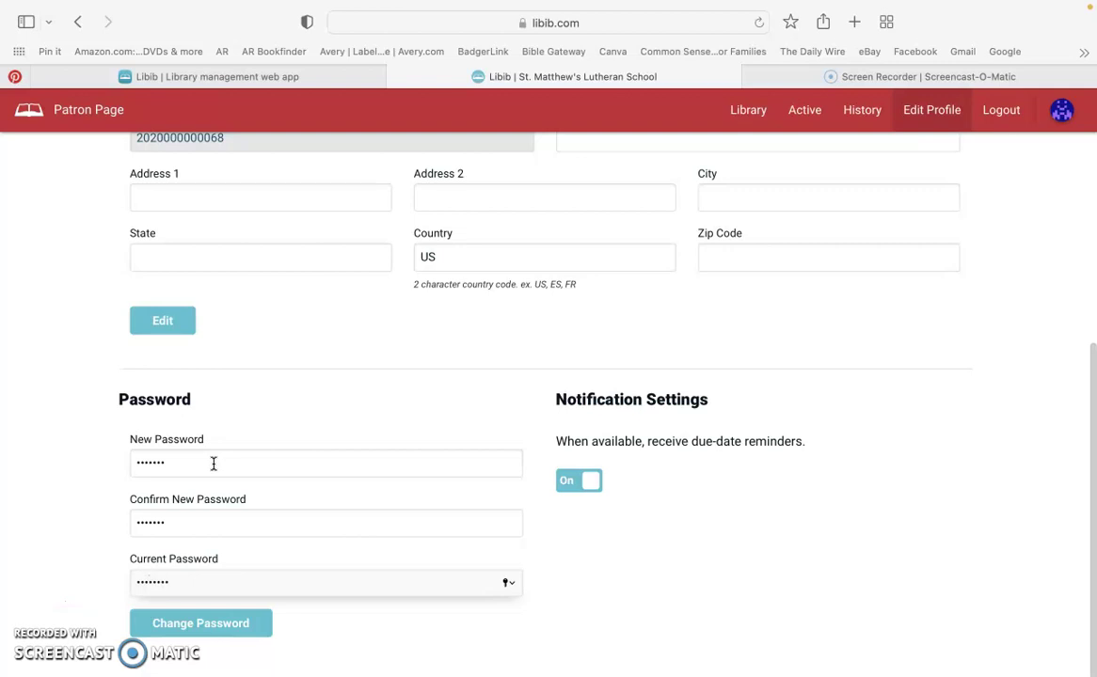
# Submit the change, then retype a longer new password and its confirmation after the under-8-characters rejection.
pyautogui.click(225, 623)
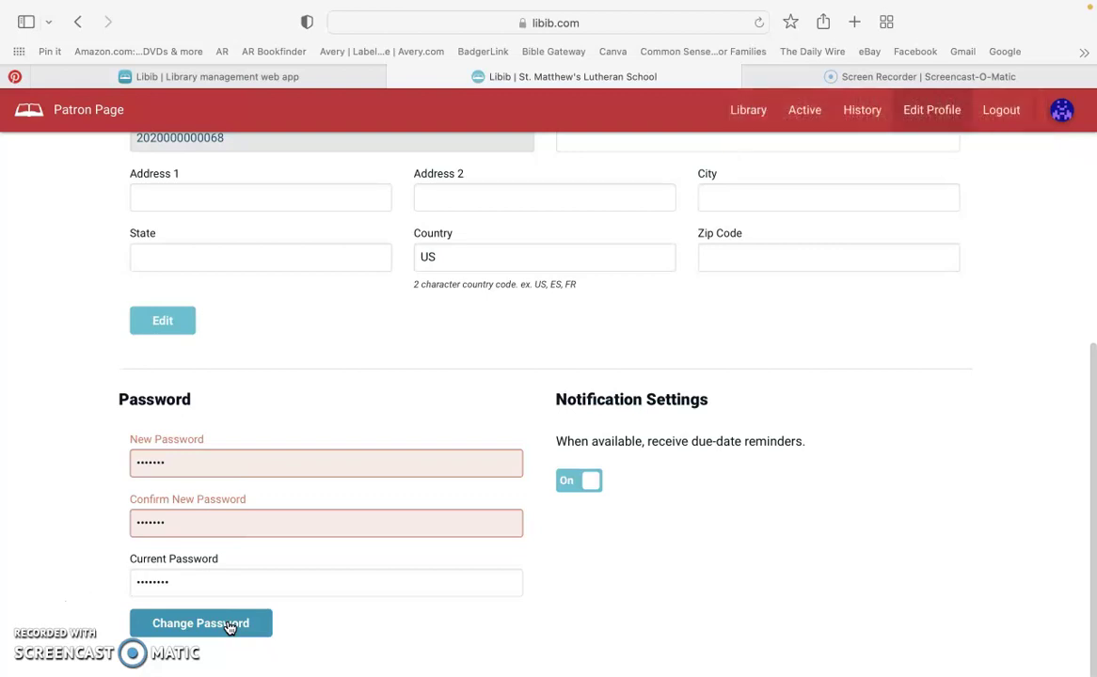
pyautogui.click(194, 463)
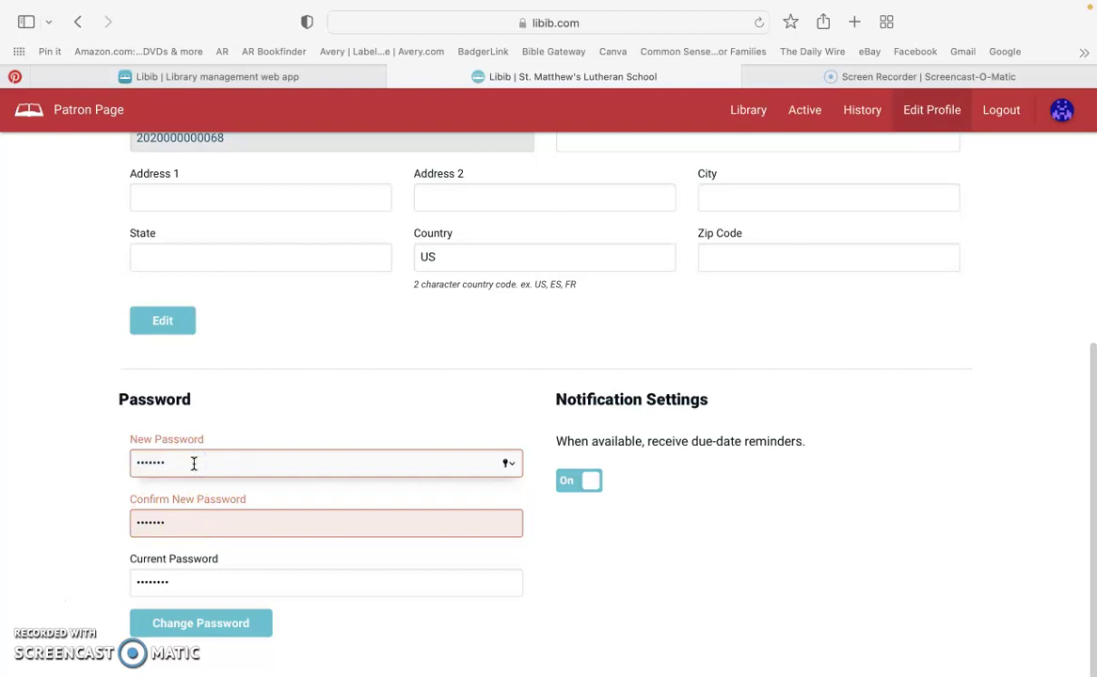
pyautogui.press('Tab')
pyautogui.write('••••')
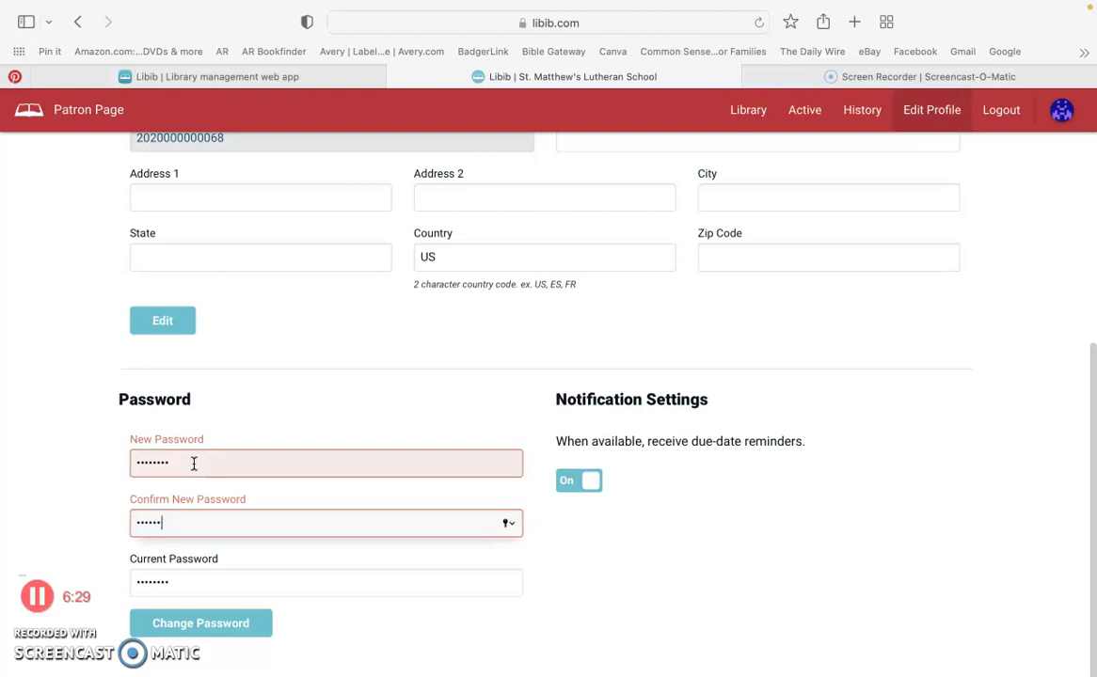
pyautogui.write('•')
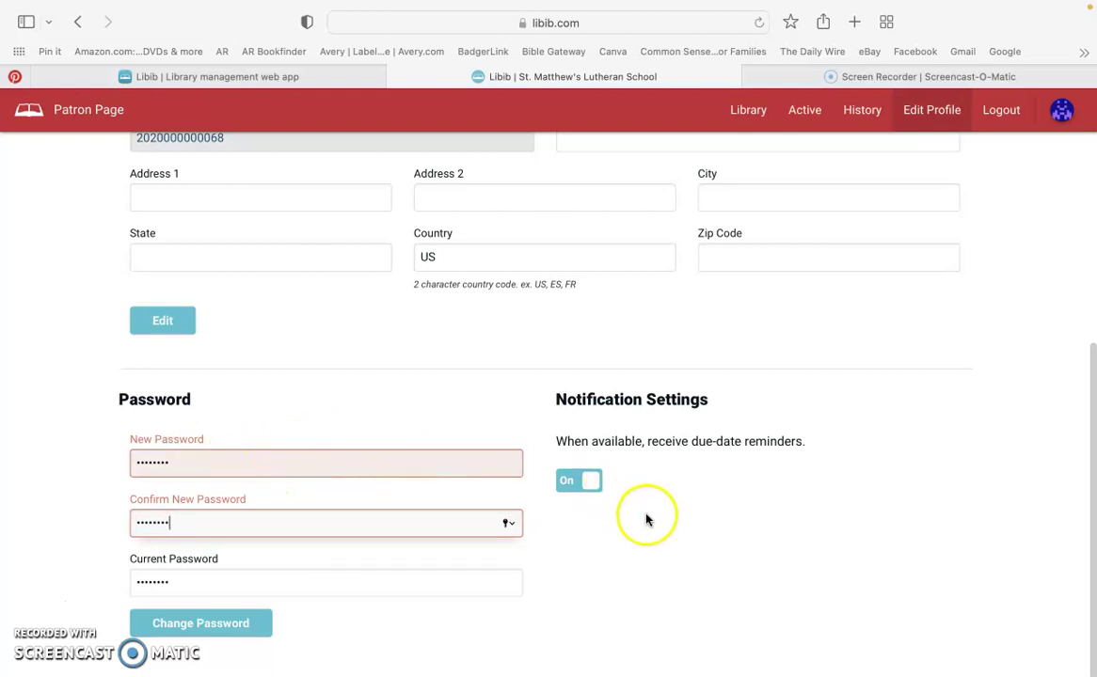
# Submit the corrected password change until 'Password updated successfully!' appears.
pyautogui.click(195, 627)
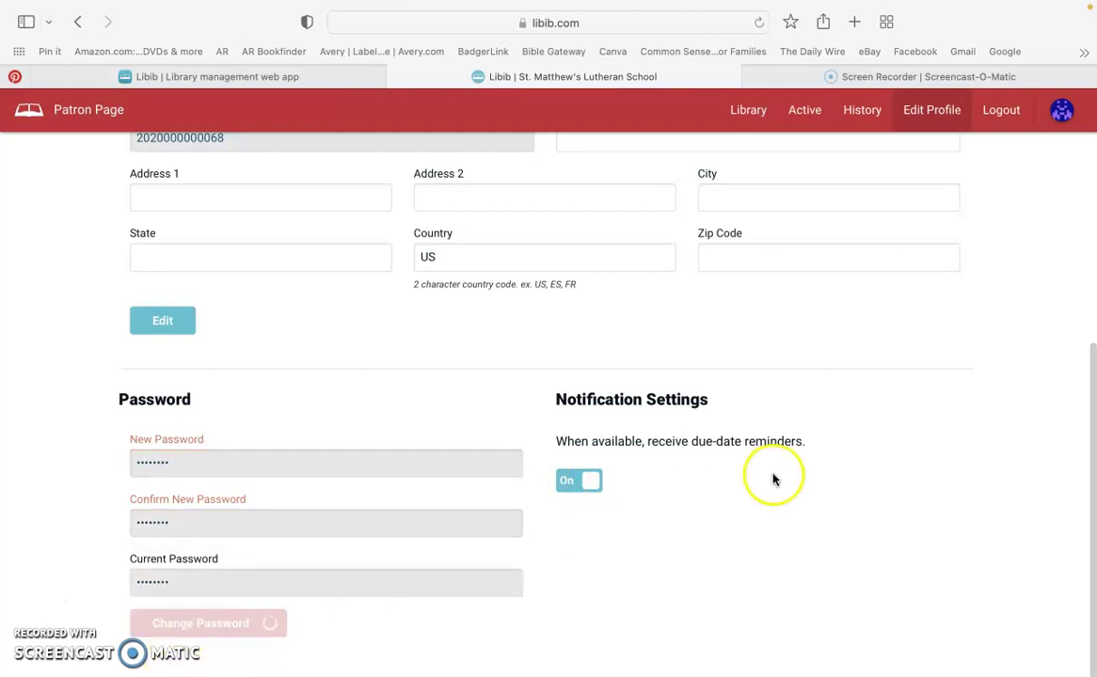